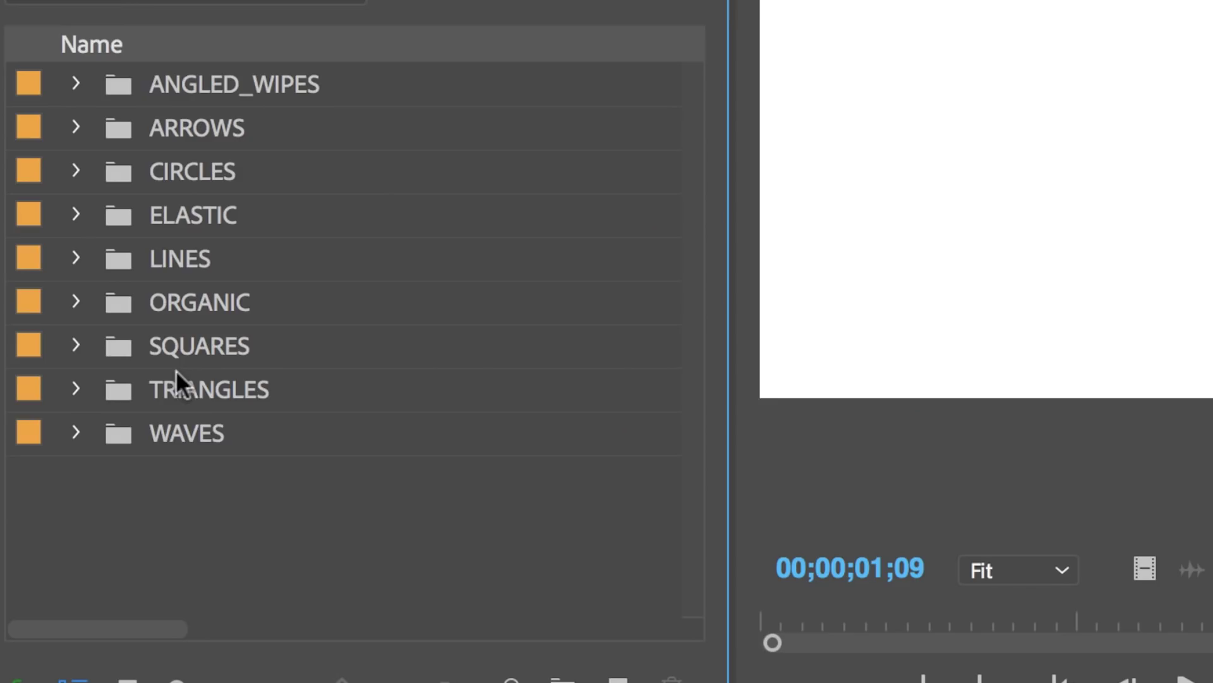
Step: Expand the TRIANGLES folder to browse the Prism matte clips
left_click(76, 389)
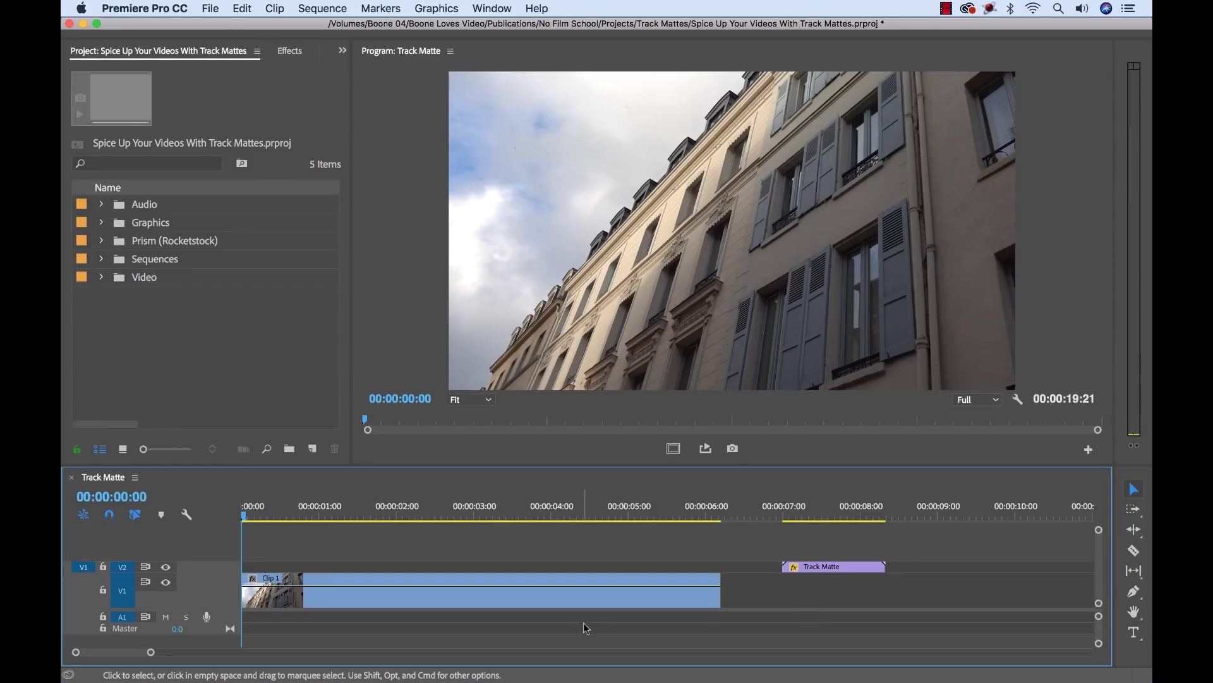
Step: Play the sequence and scrub around 6–7 s to review the matte's expanding white circle
key("space")
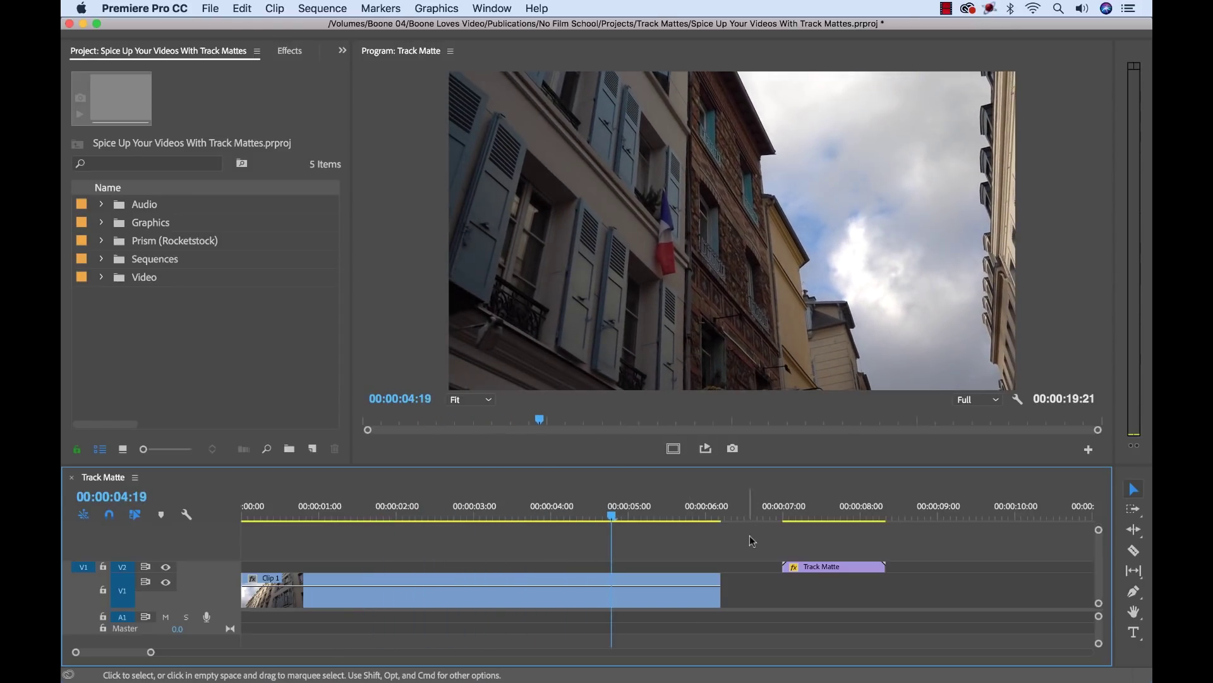
left_click(760, 514)
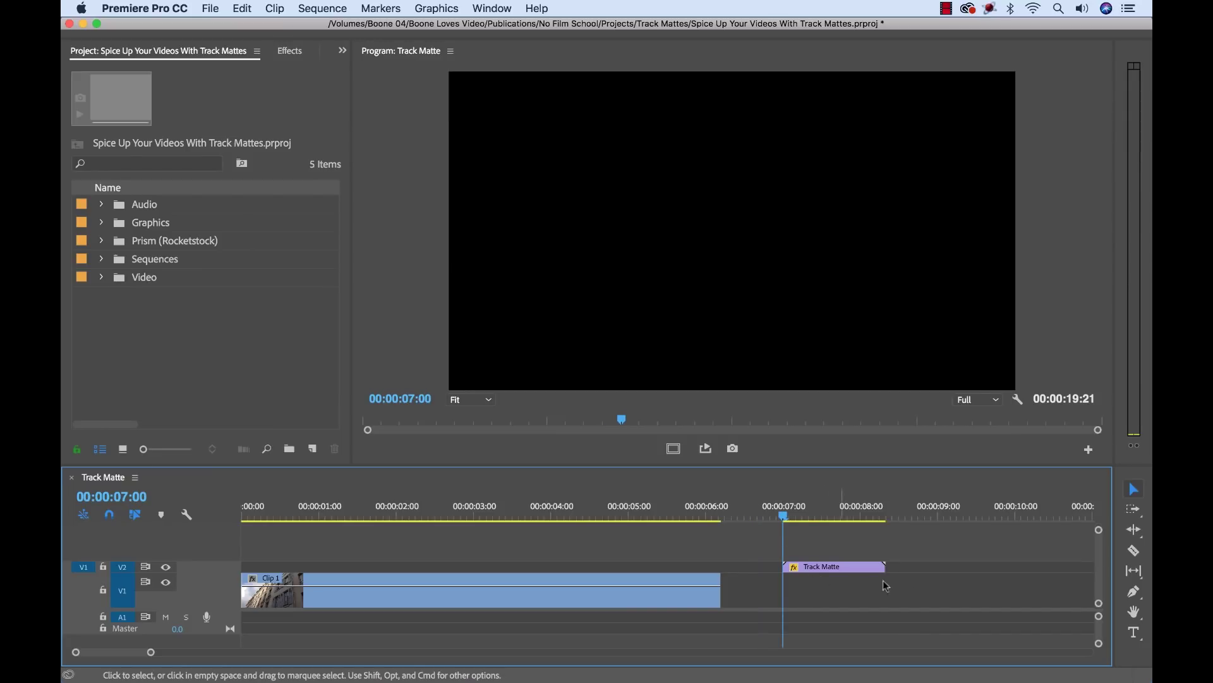
key("space")
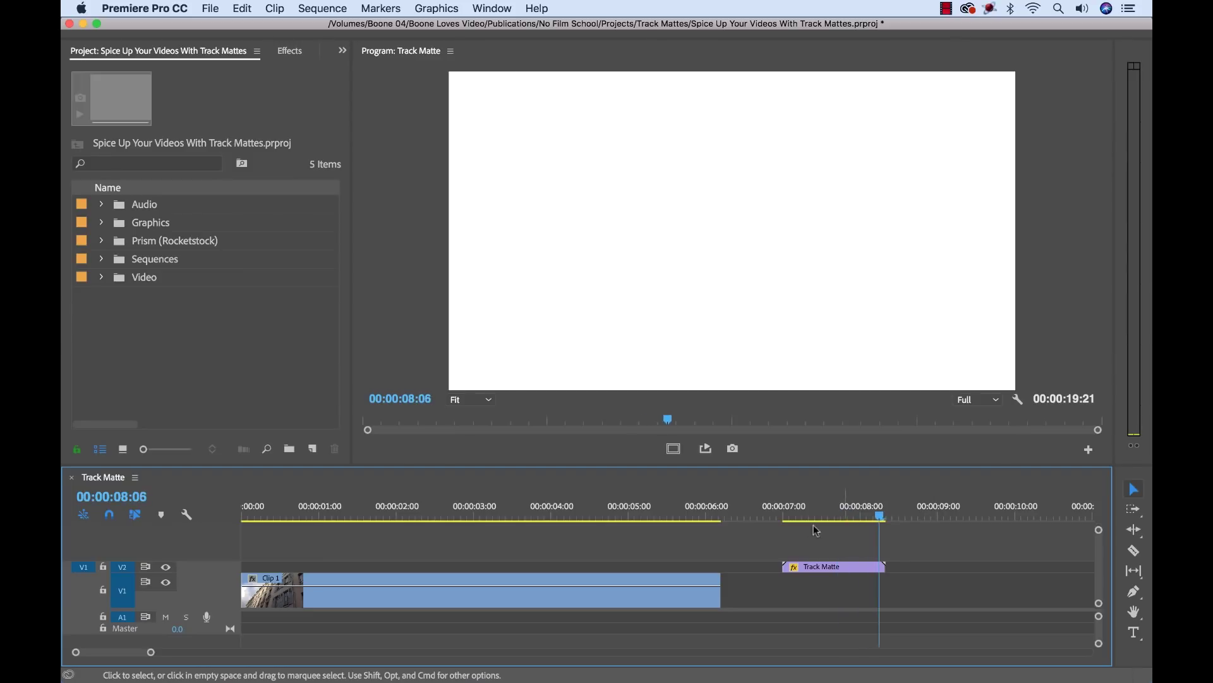
left_click_drag(788, 518, 860, 513)
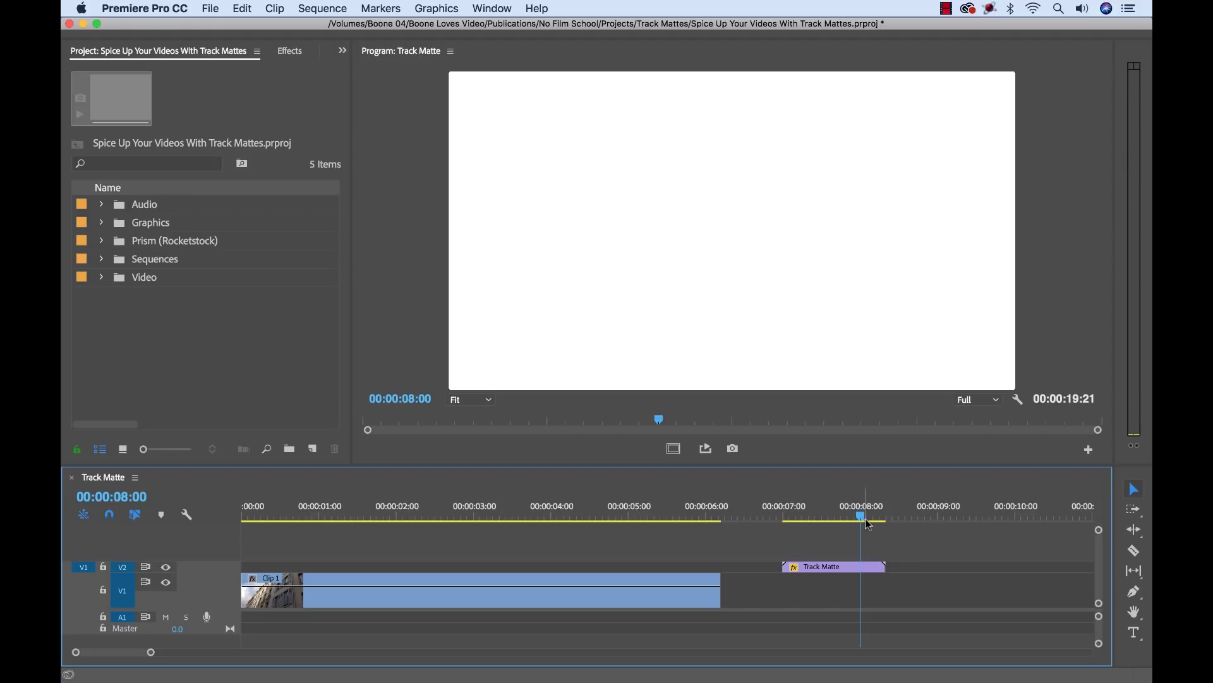
left_click(798, 518)
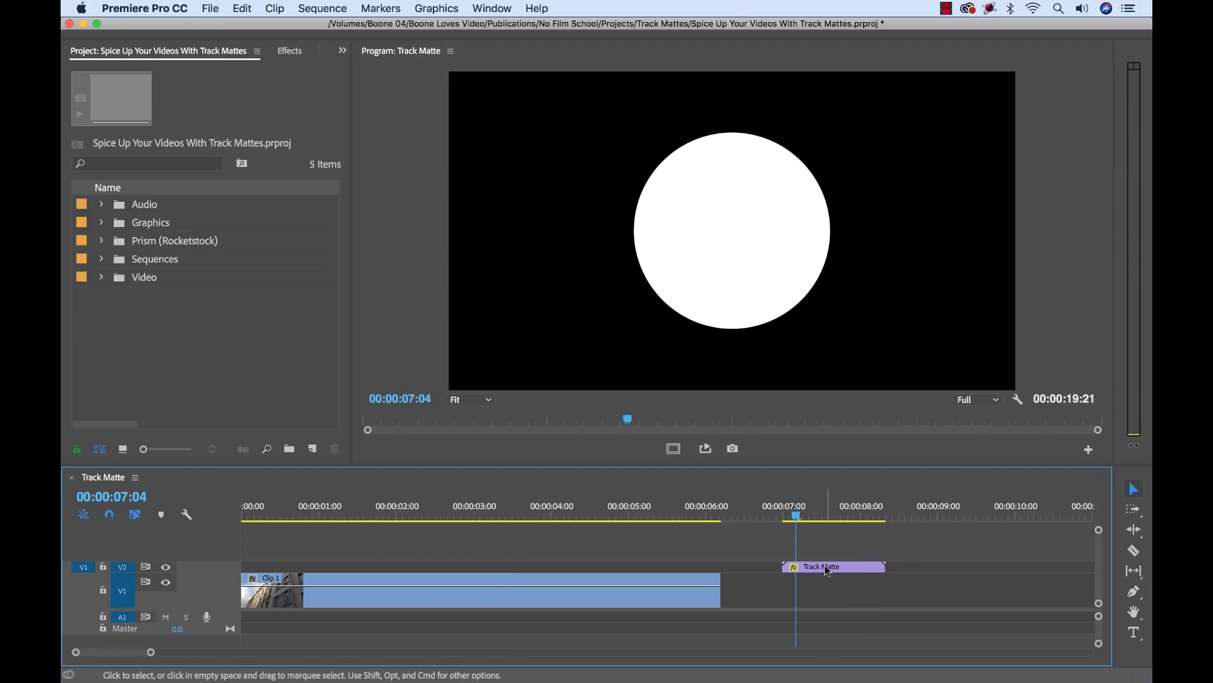
Step: Move the Track Matte clip to 00:00:00:00 and preview its circle over the building footage
left_click_drag(824, 565, 285, 566)
left_click_drag(289, 520, 232, 510)
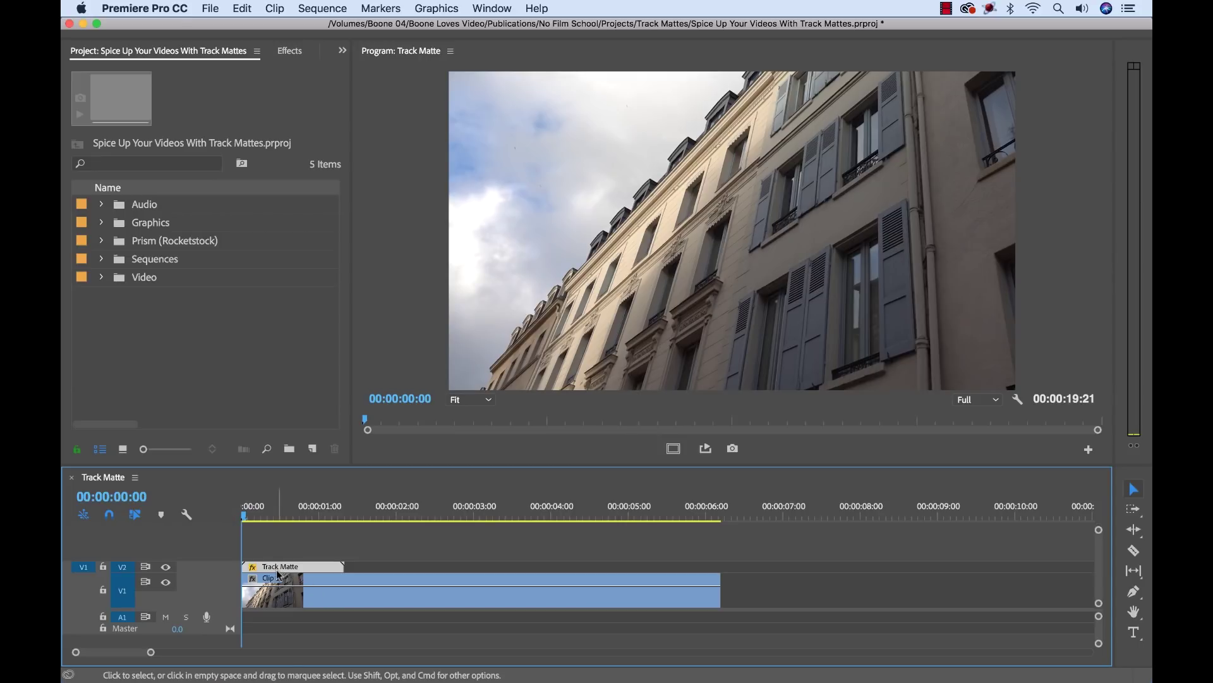
key("space")
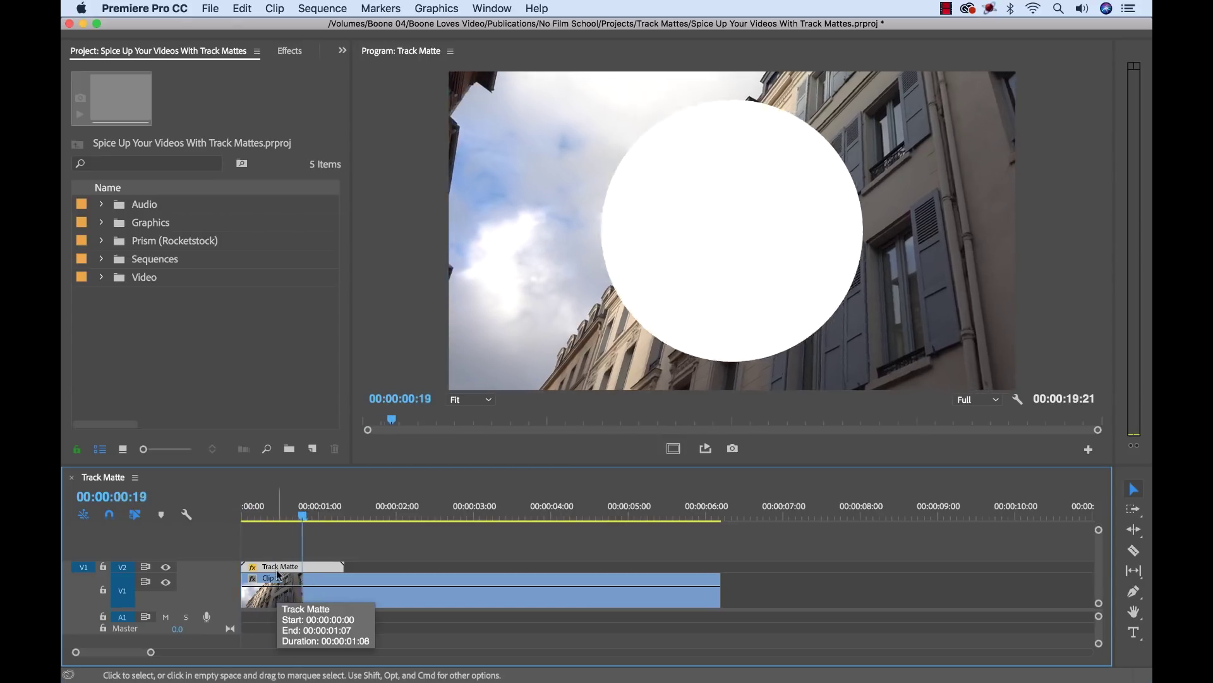
left_click_drag(248, 513, 274, 514)
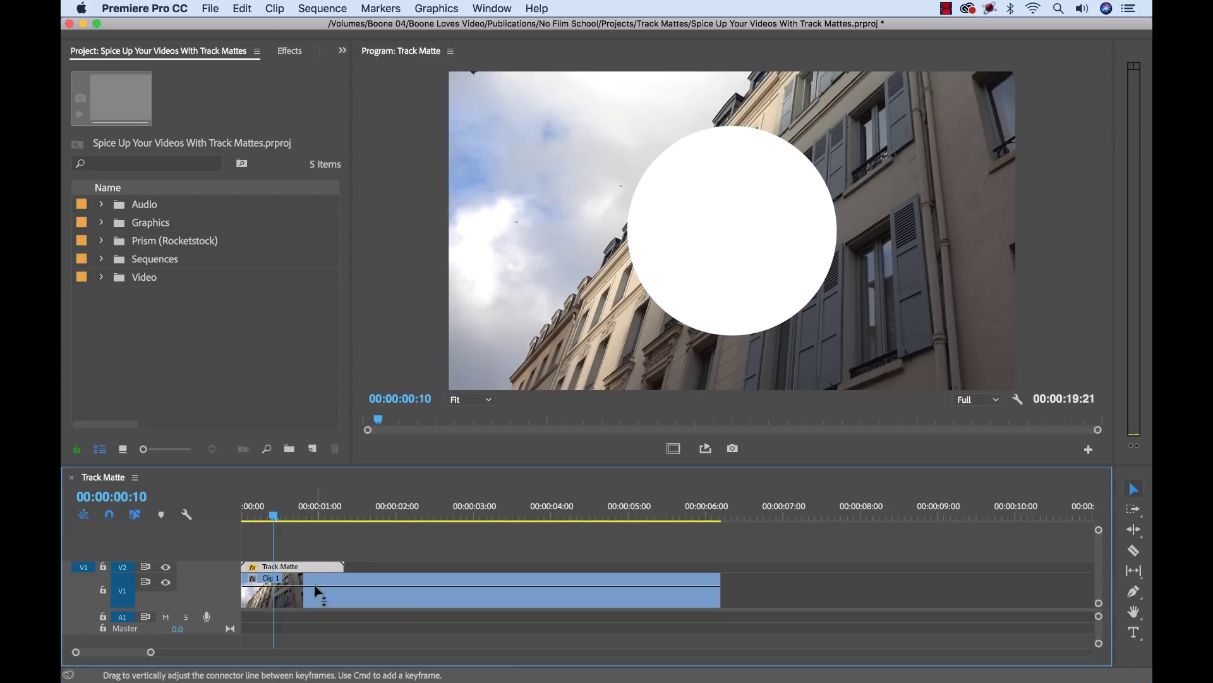
left_click_drag(286, 519, 293, 518)
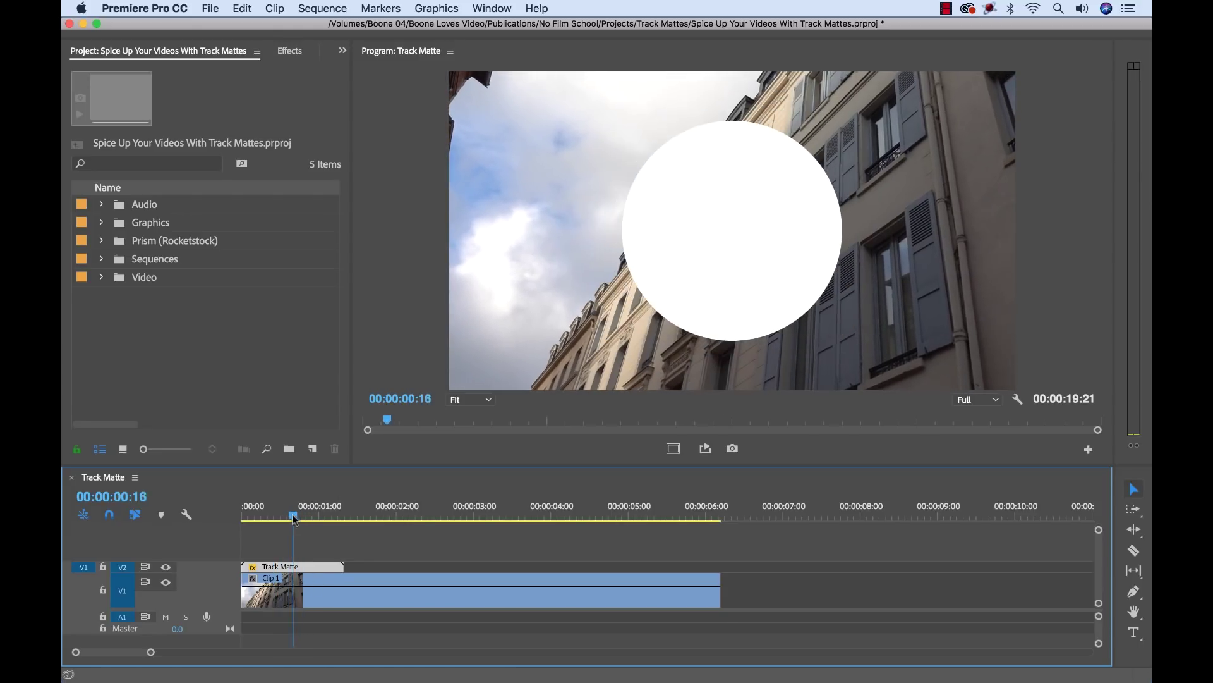
Step: Search the effects for 'track' and apply Keying > Track Matte Key to Clip 1
left_click(291, 50)
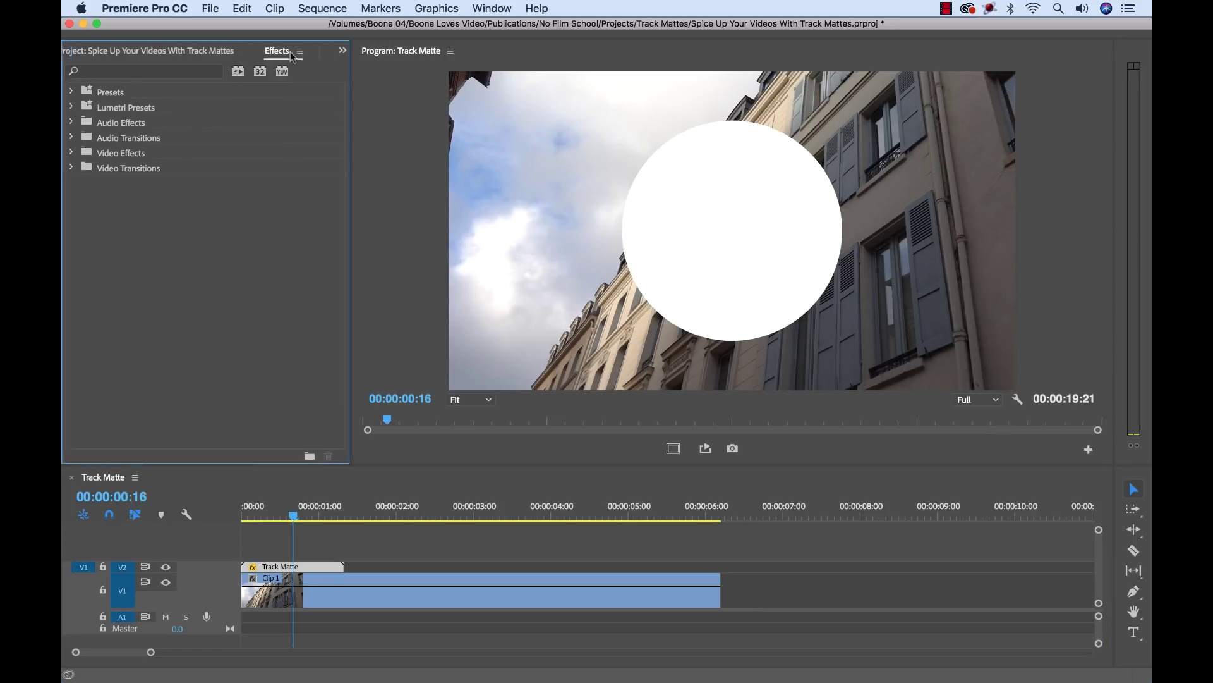
left_click(152, 71)
type("trac")
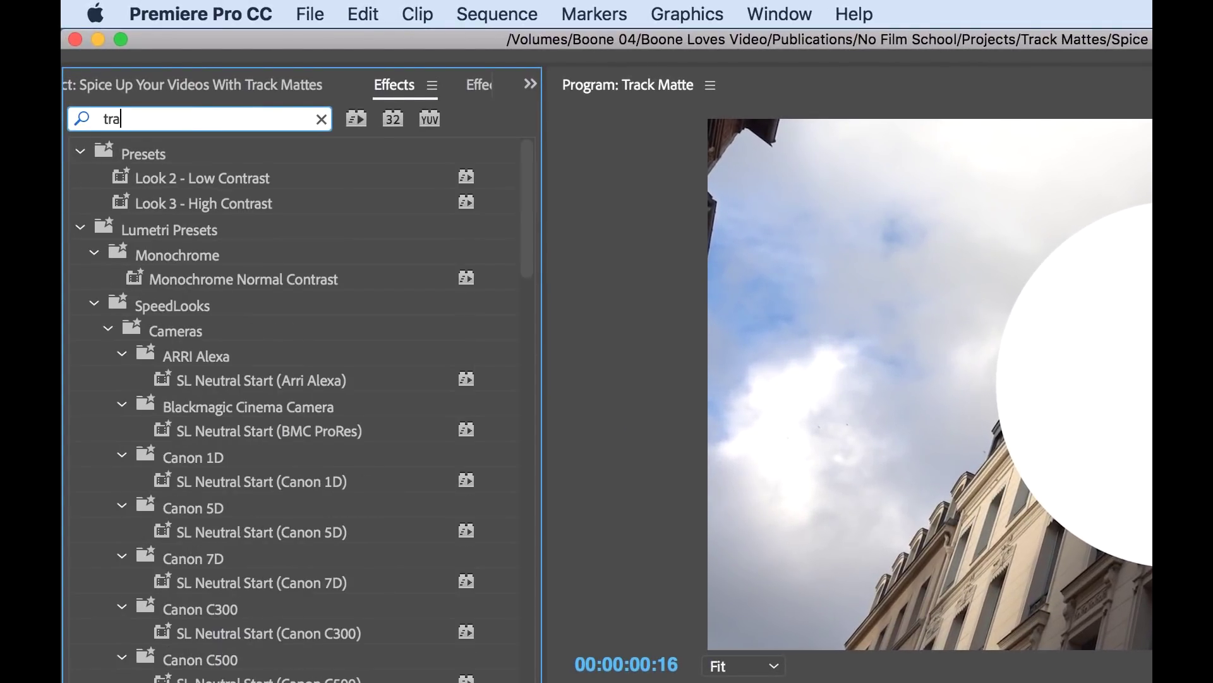
type("k")
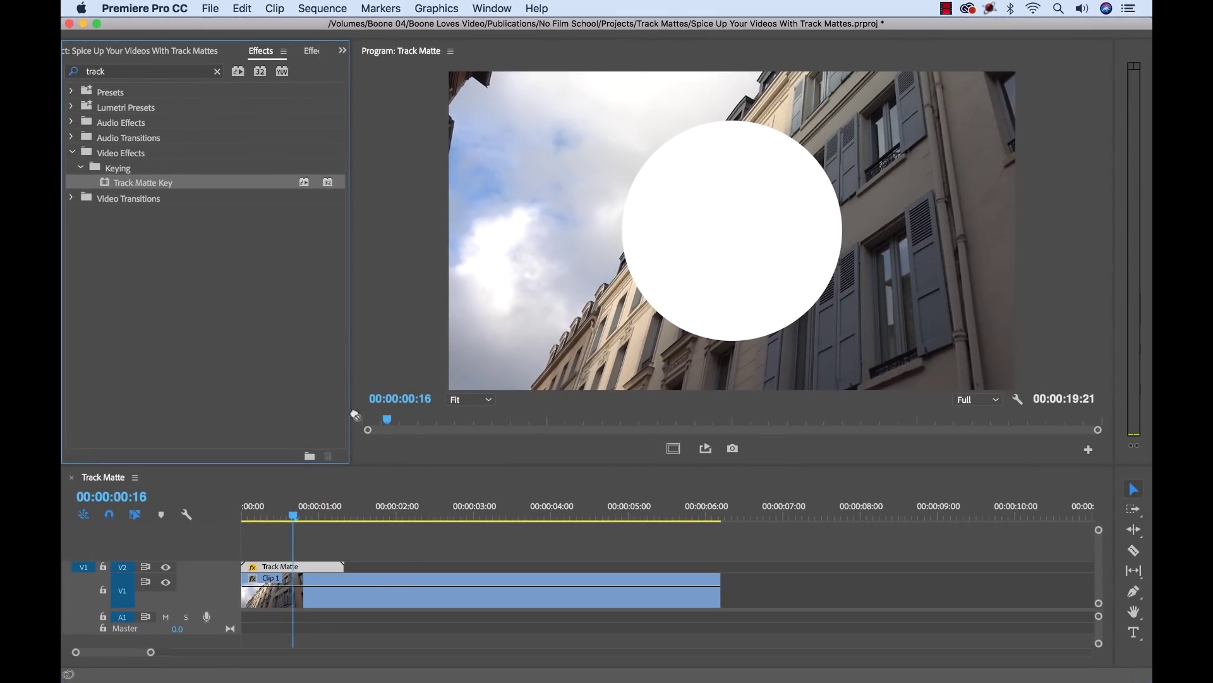
left_click_drag(190, 306, 400, 596)
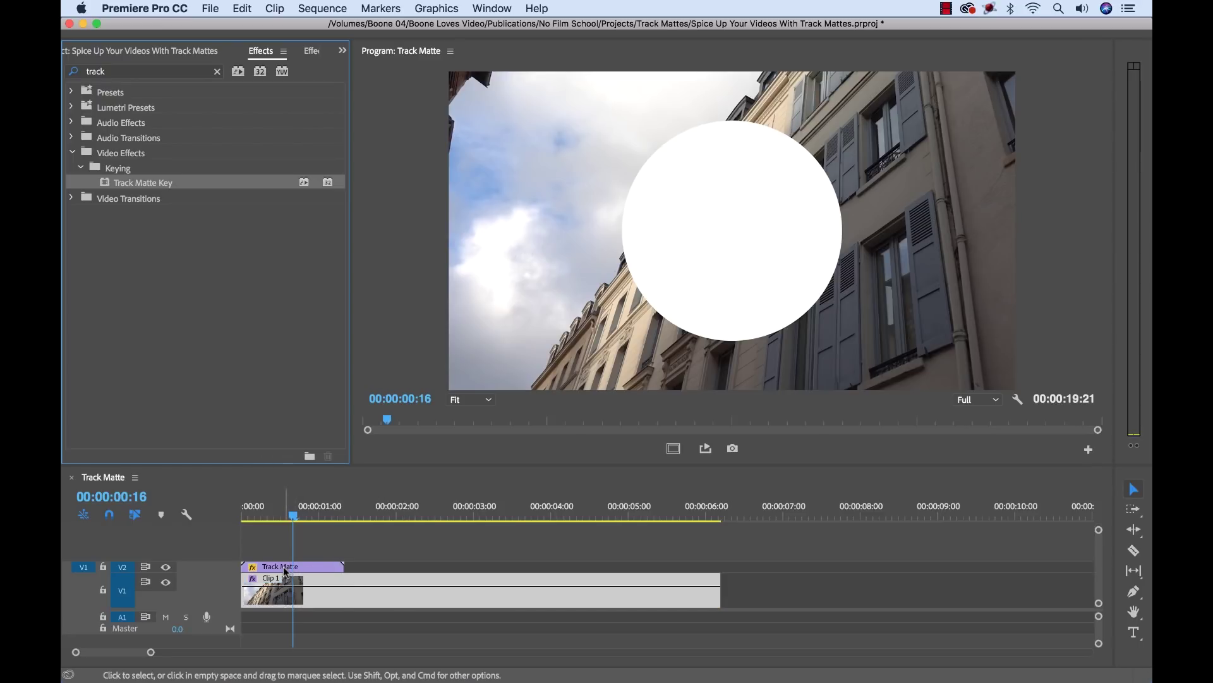
left_click(374, 600)
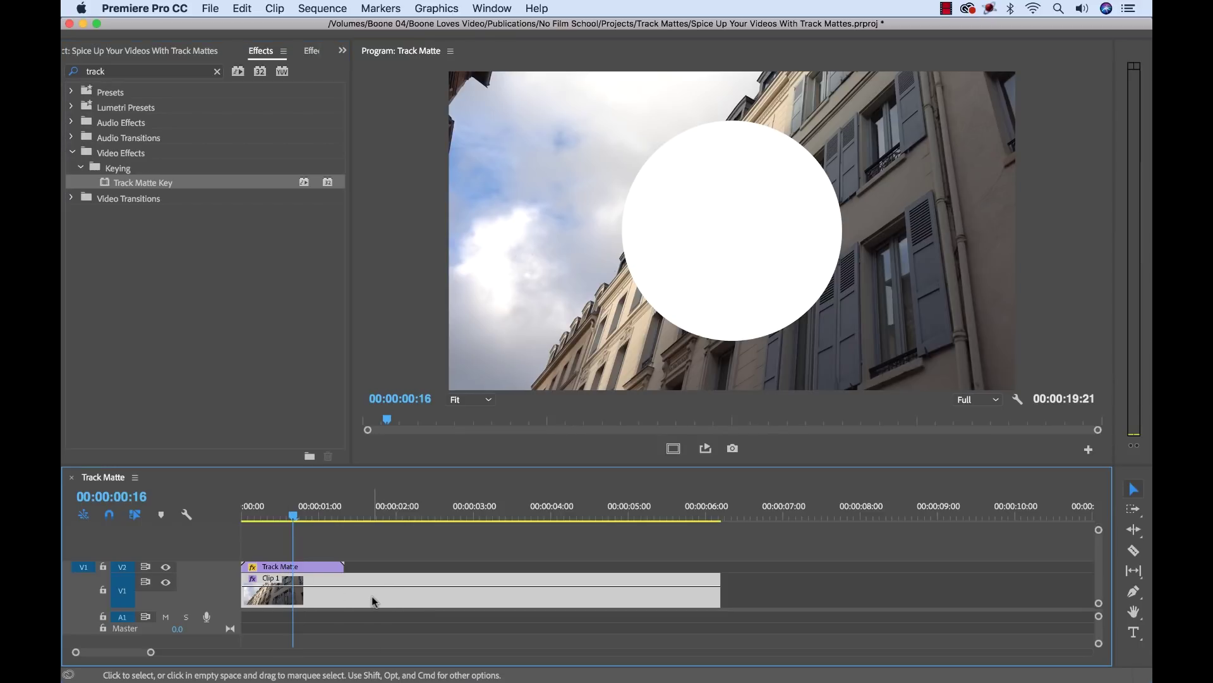
Step: Set the Matte dropdown of Clip 1's Track Matte Key to Video 2
left_click(312, 52)
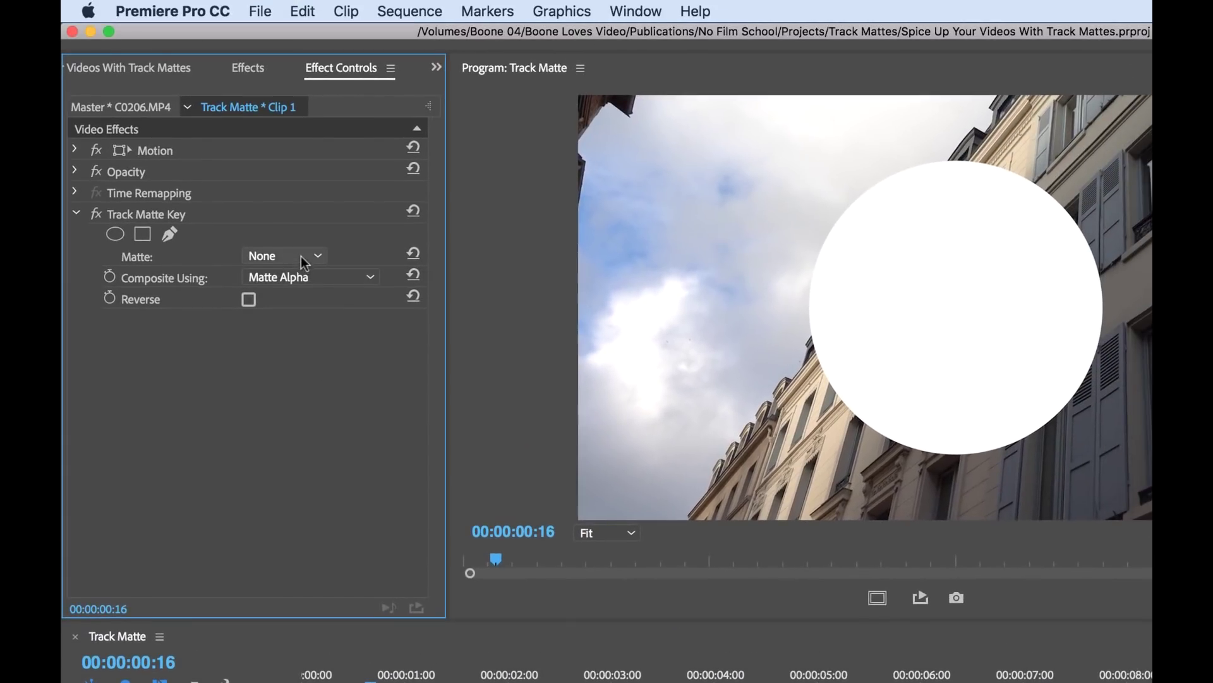
left_click(302, 257)
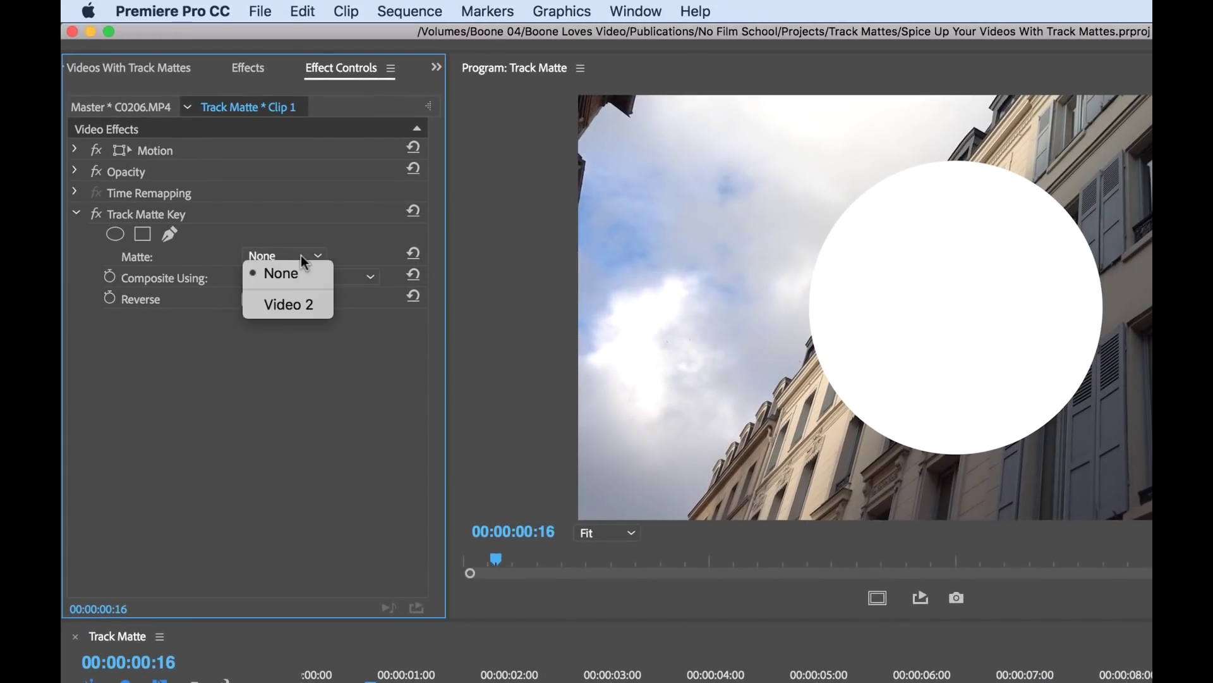
left_click(284, 303)
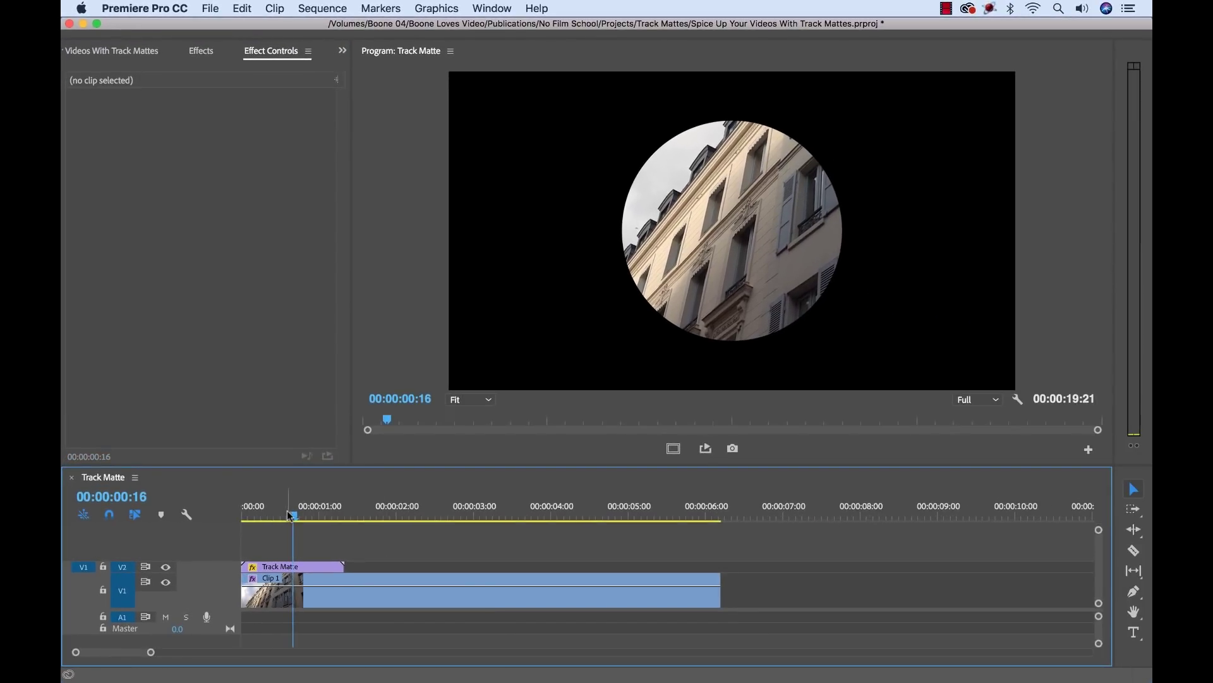
Step: Play from the start to preview the building inside the circle, then scrub back to 00:00:00:00
left_click(287, 512)
key("Home")
key("space")
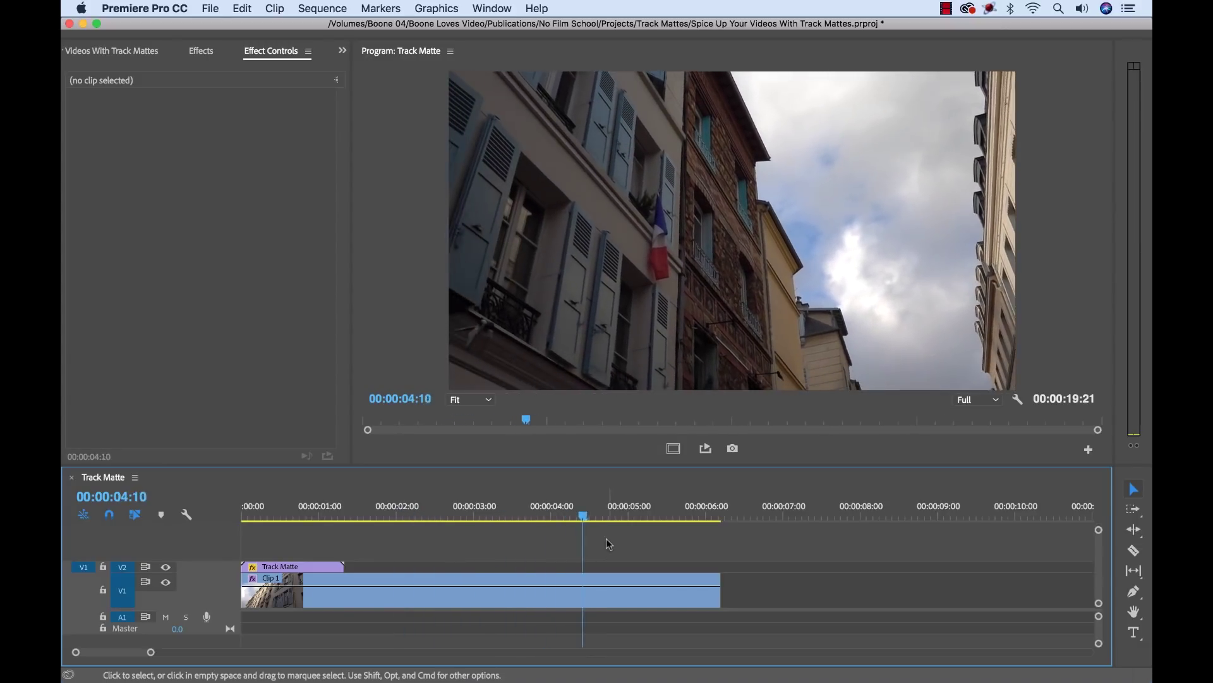
left_click(596, 519)
left_click_drag(596, 517, 283, 517)
Step: Keep Matte Alpha as the Composite Using mode of Clip 1's Track Matte Key
left_click(329, 599)
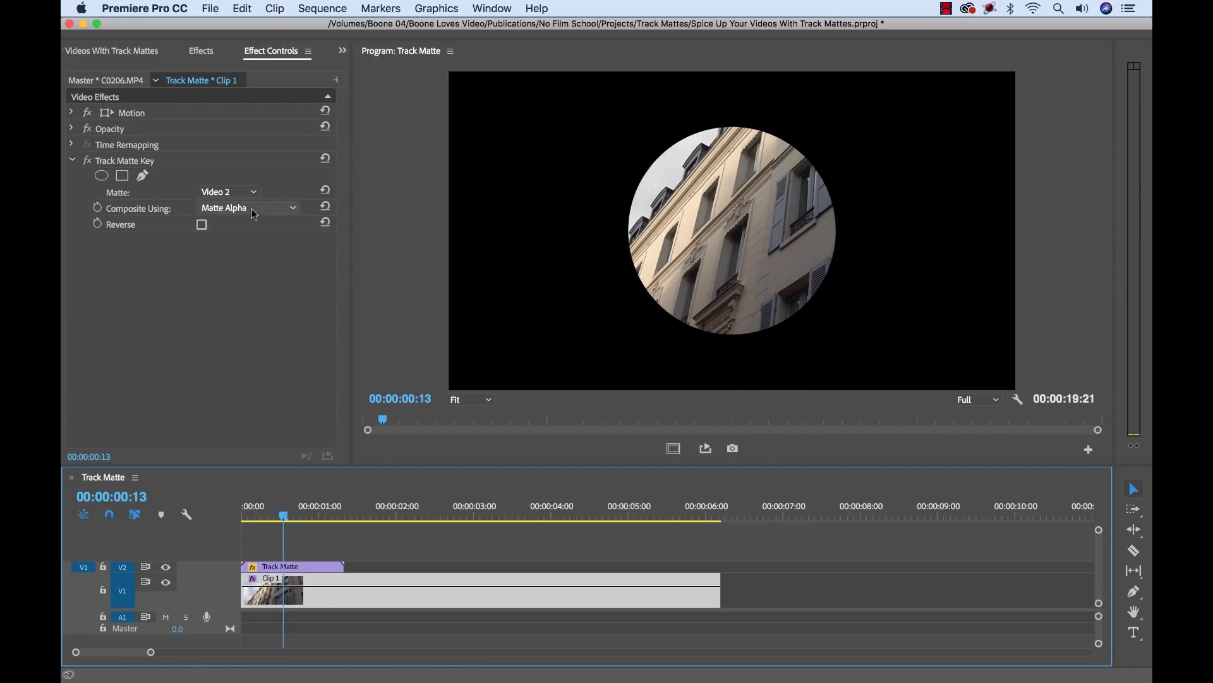
left_click(249, 209)
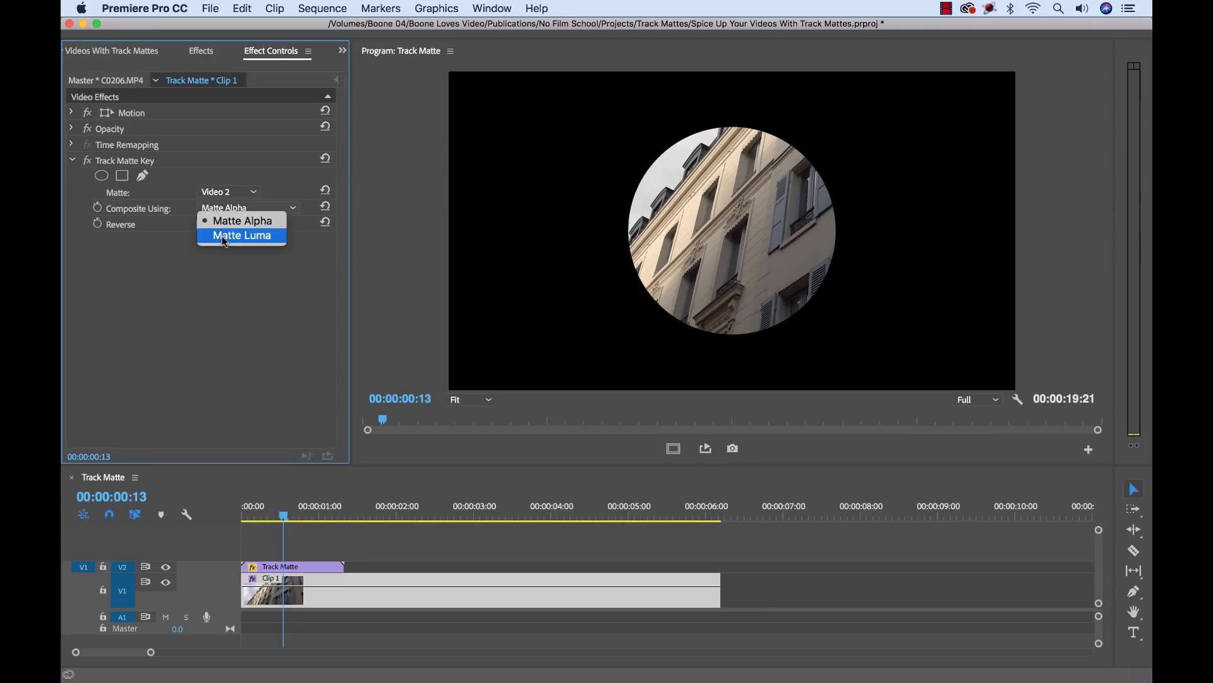
left_click(216, 294)
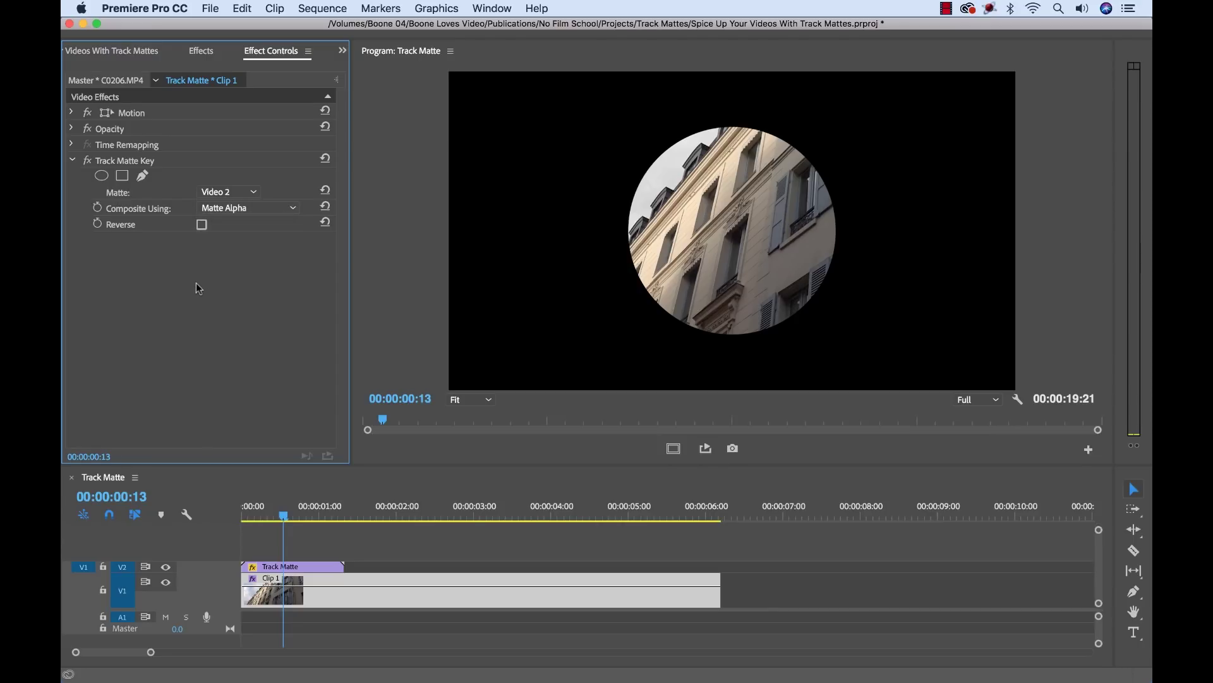
Step: Toggle the Track Matte Key's Reverse checkbox on and off to compare the inverted matte
left_click(202, 225)
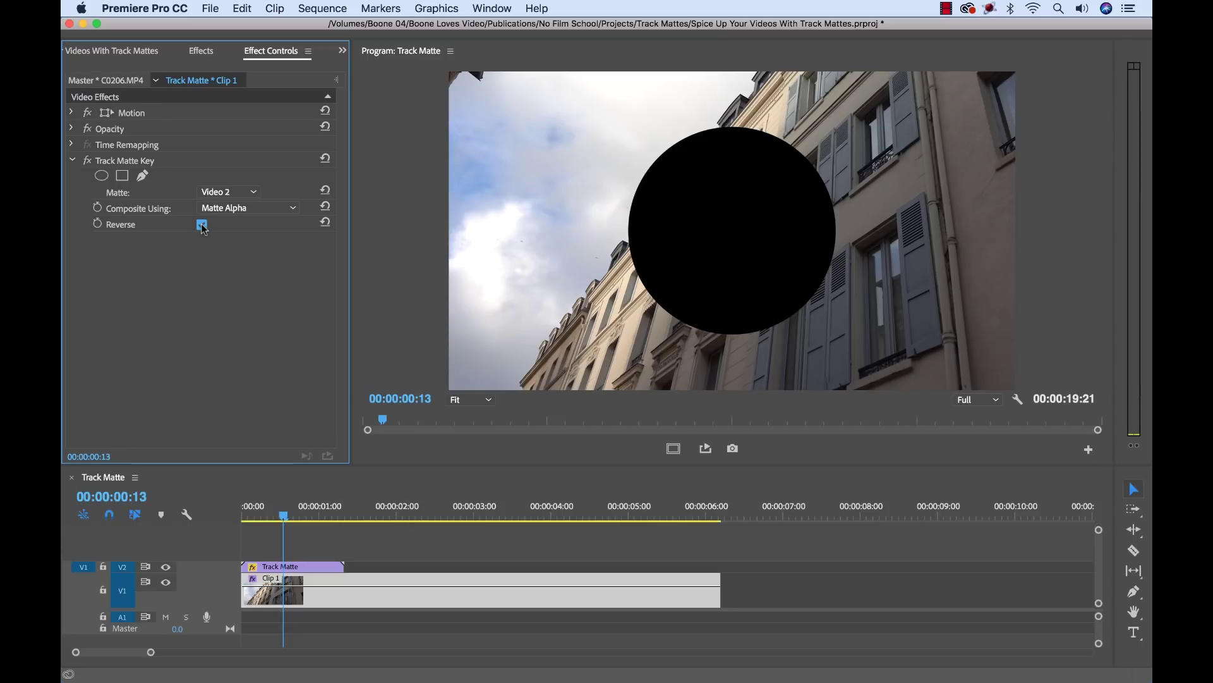
left_click(201, 225)
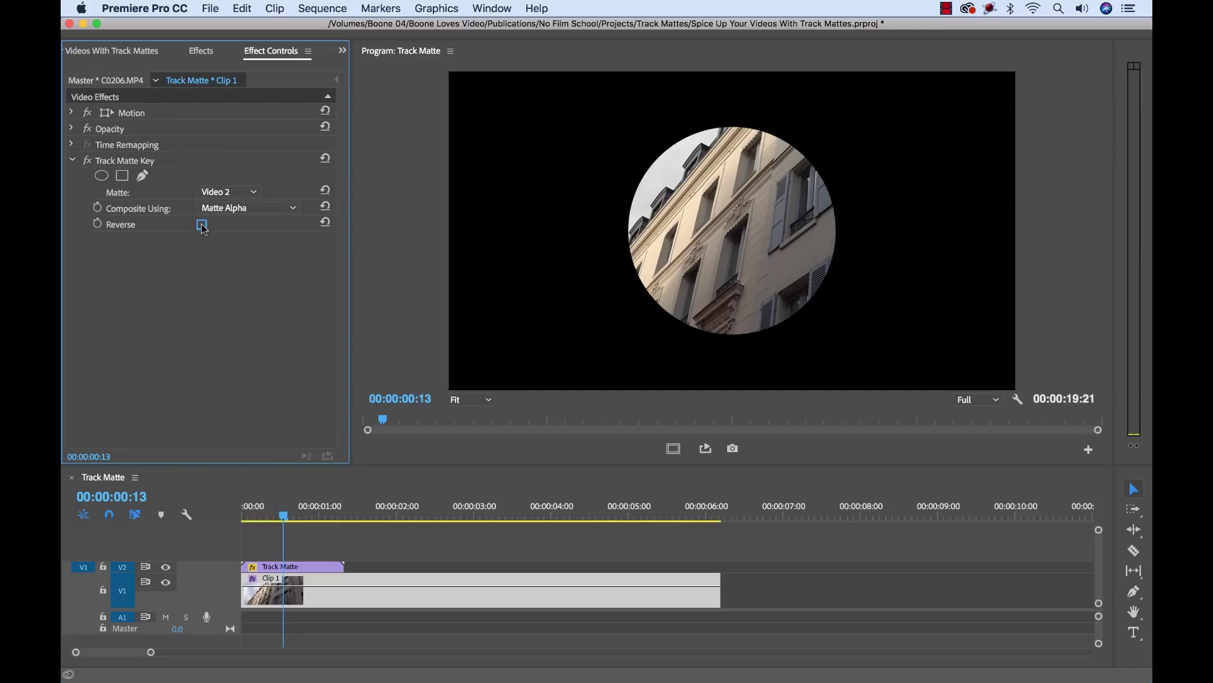
left_click(202, 225)
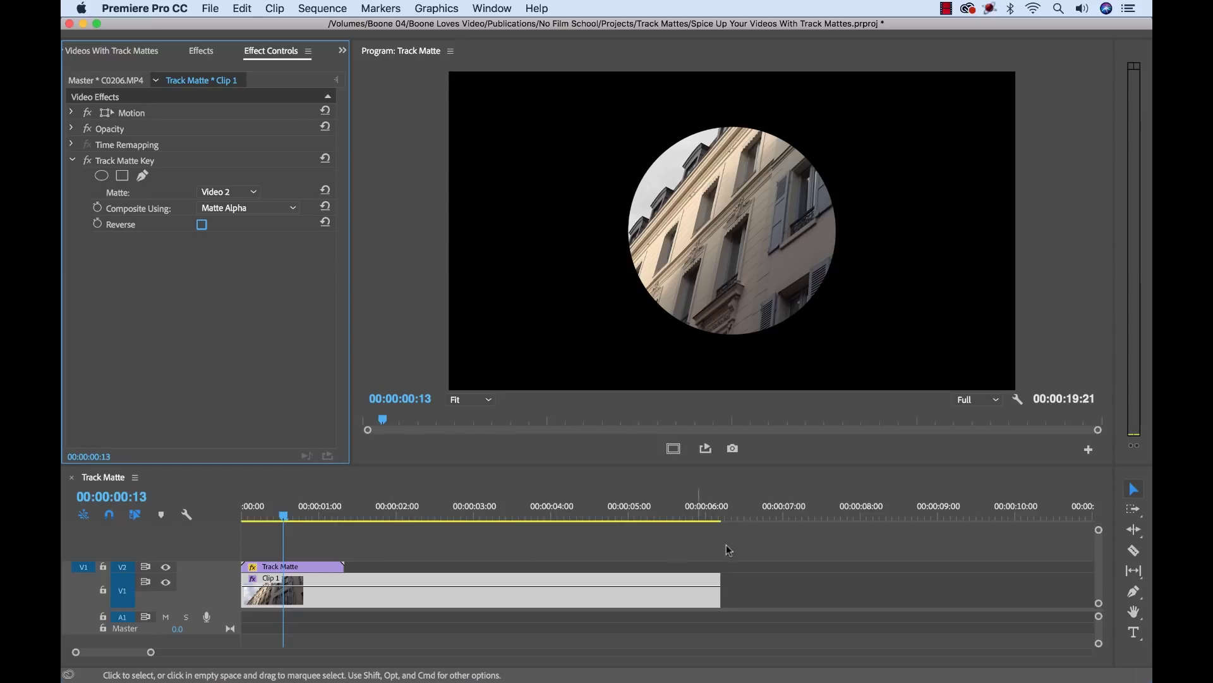
Step: Restack the clips: Track Matte on V3, Clip 1 on V2, and Clip 2 slid under them on V1
left_click(756, 555)
key("backslash")
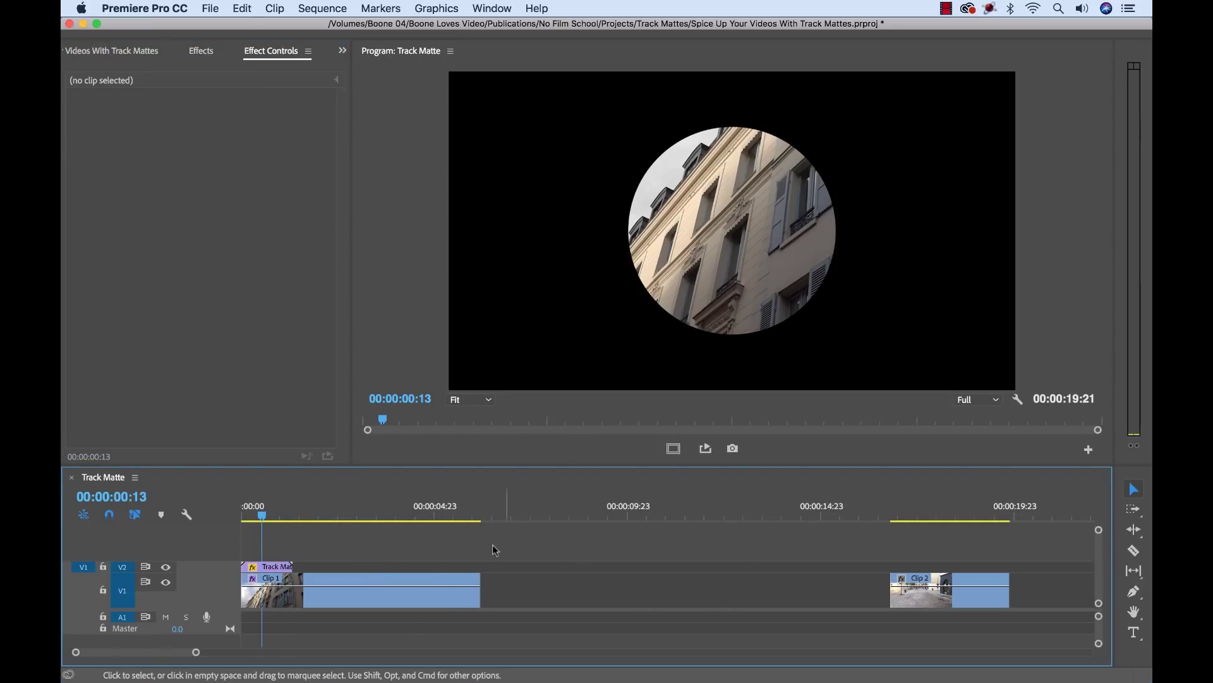
left_click_drag(275, 545, 563, 575)
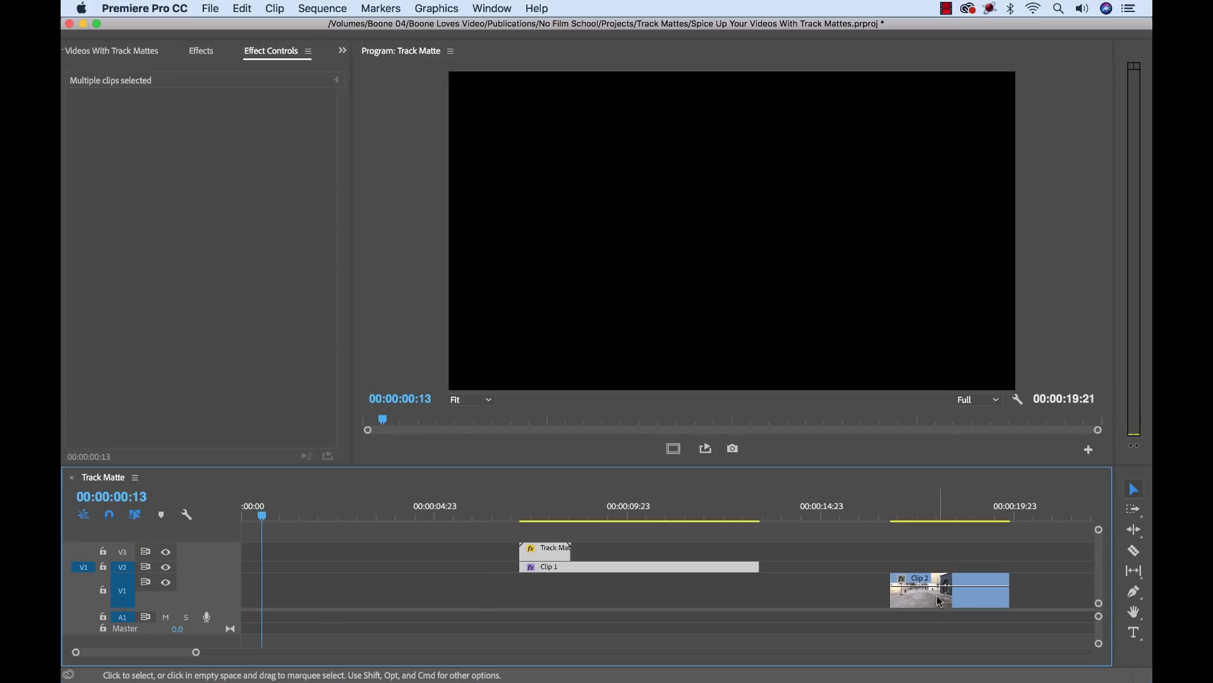
left_click_drag(936, 601, 509, 603)
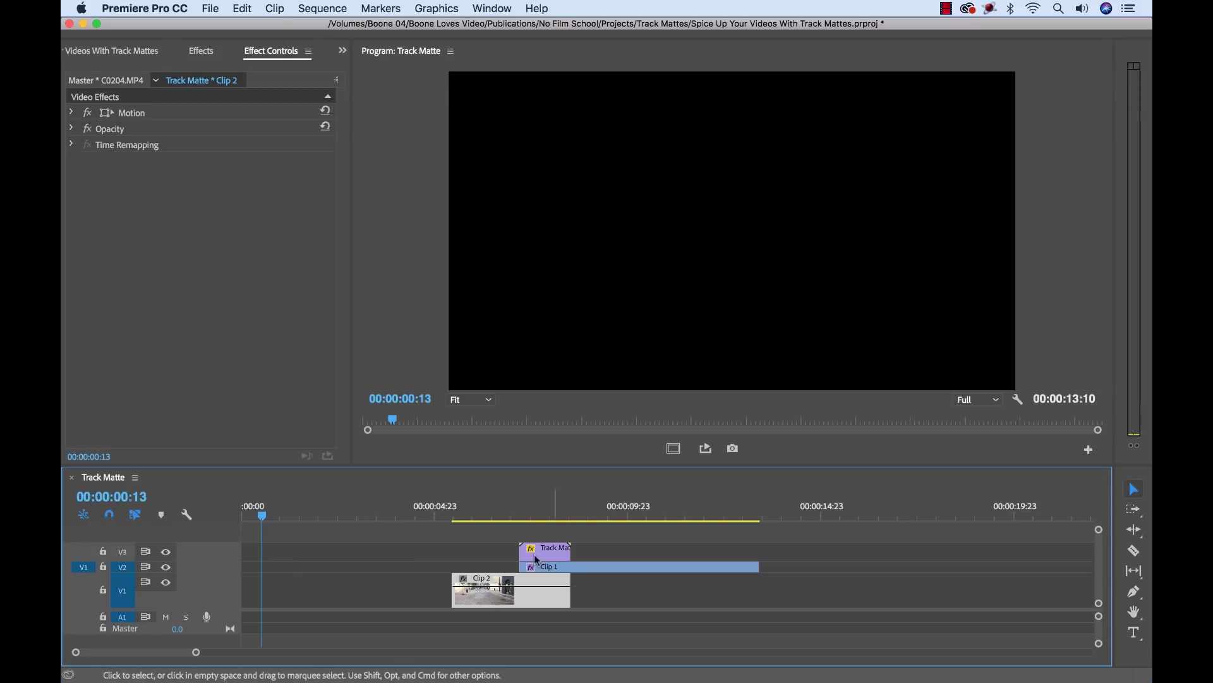
Step: Preview the restacked sequence from 00:00:06:17, scrubbing back to where the circle appears
left_click(501, 513)
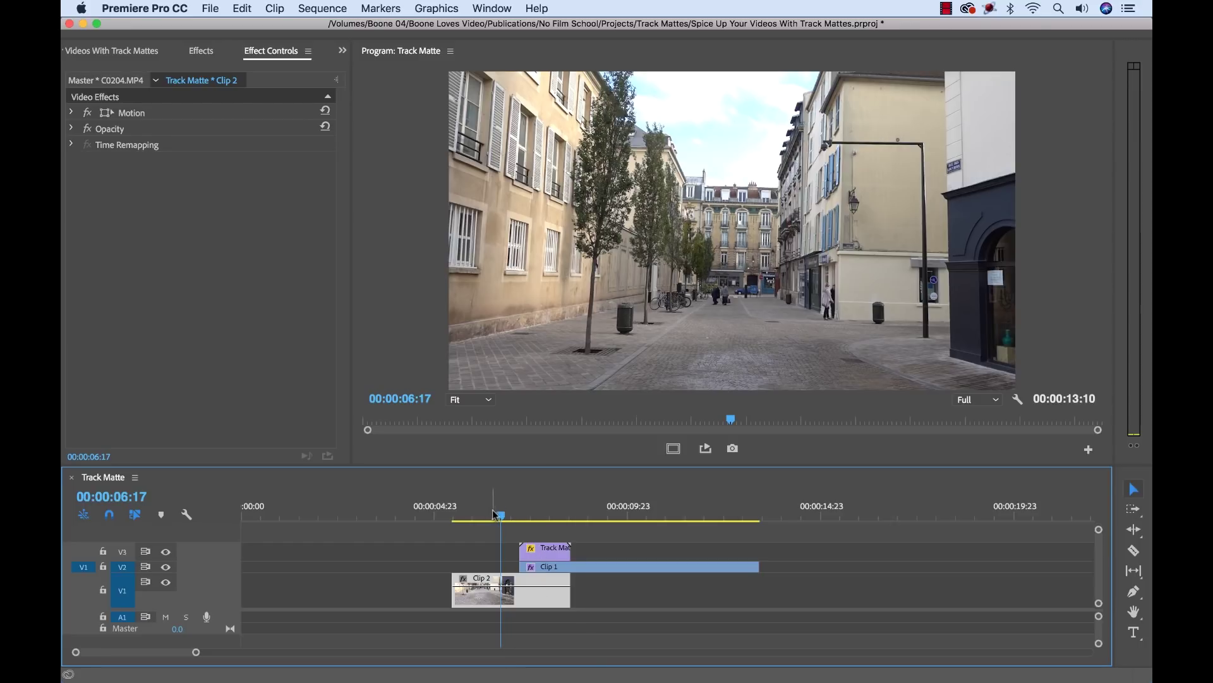
left_click(616, 595)
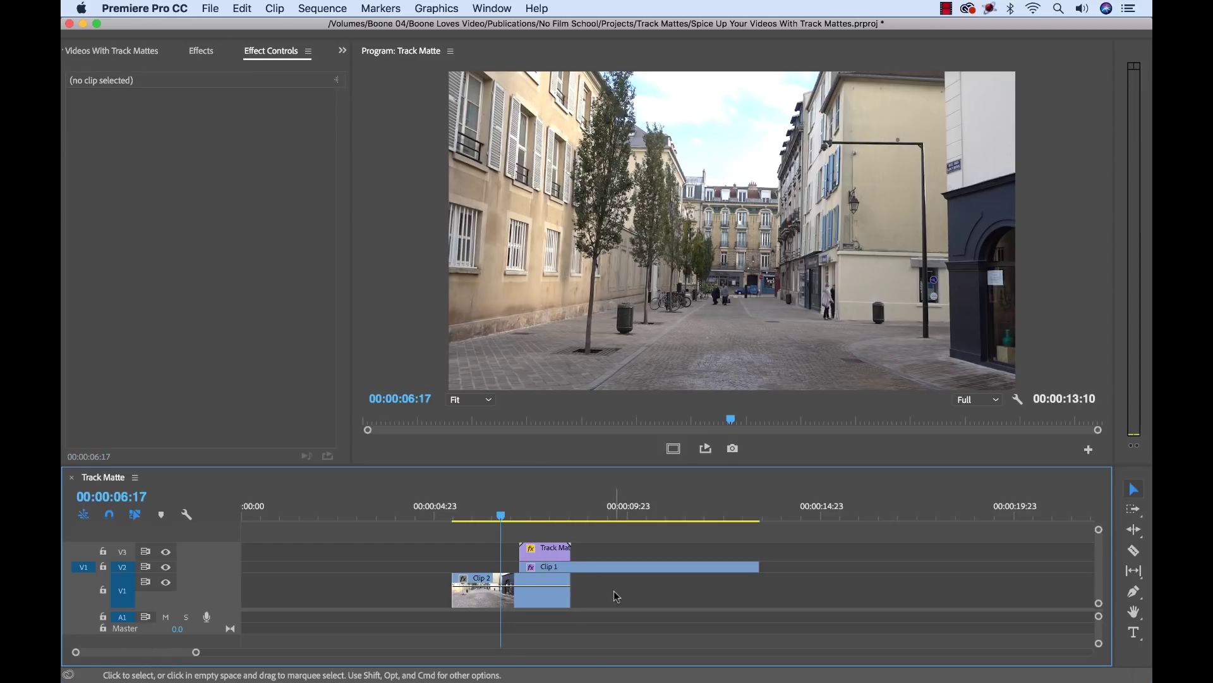
key("space")
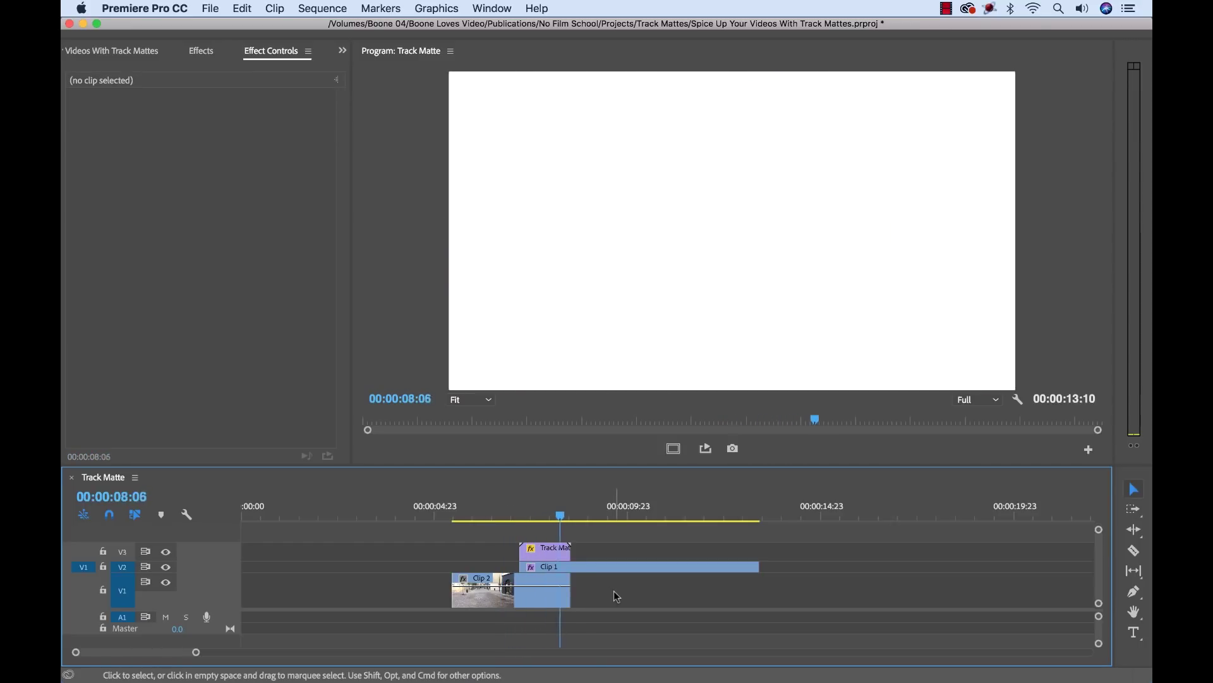
key("space")
left_click(564, 515)
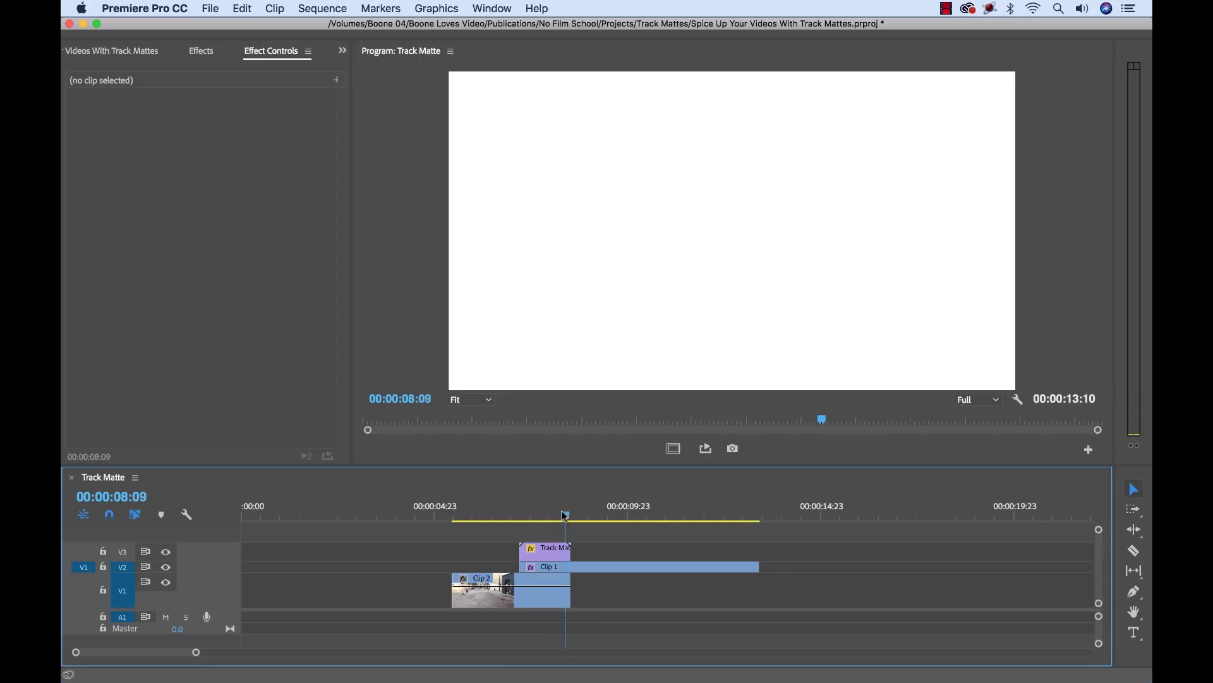
left_click_drag(565, 515, 537, 515)
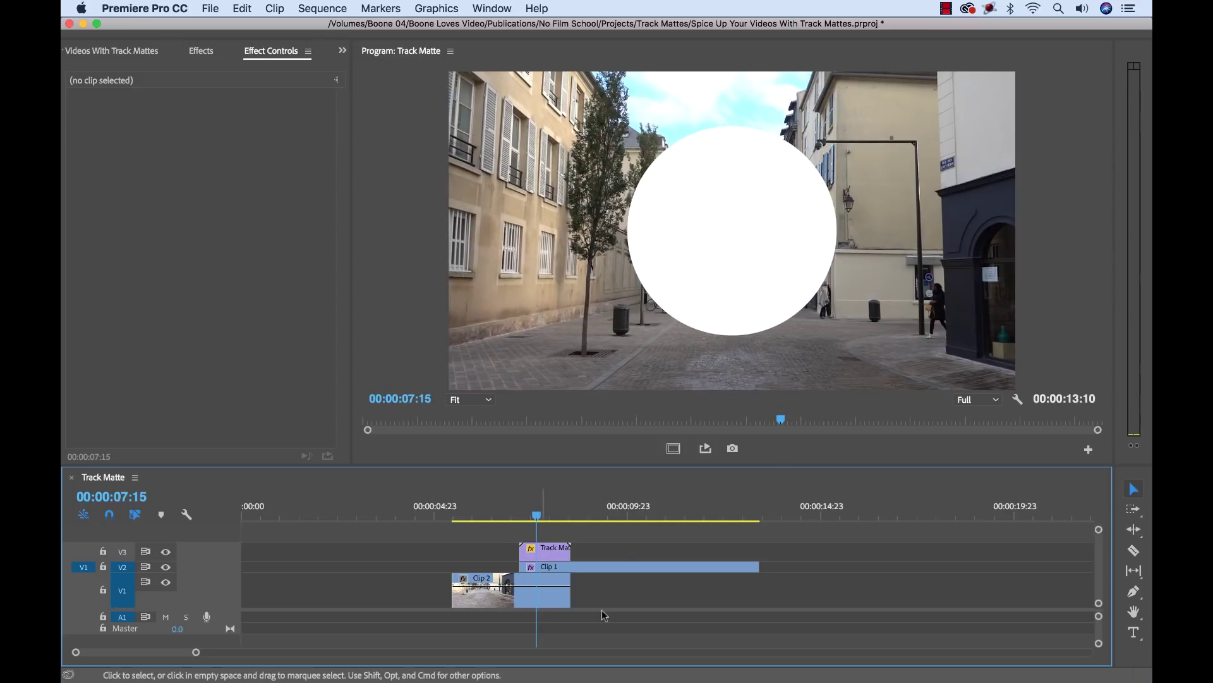
left_click(591, 572)
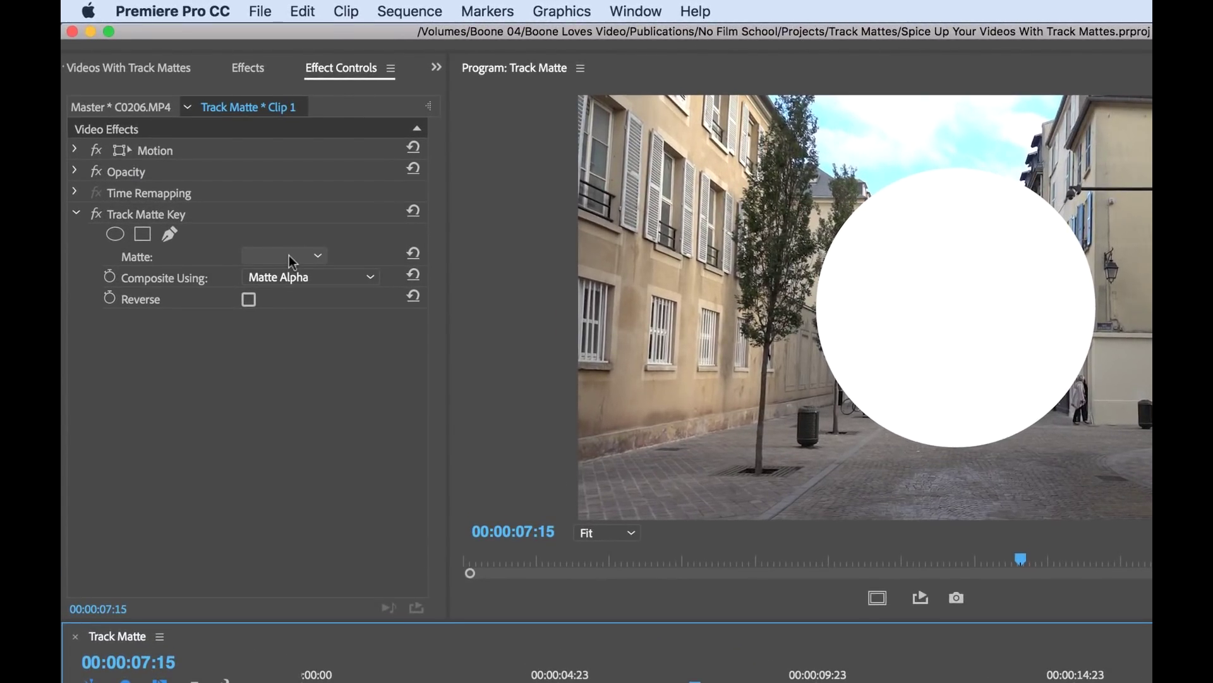
Step: Switch Clip 1's Track Matte Key Matte to Video 3 and check the result at 00:00:06:03
left_click(290, 255)
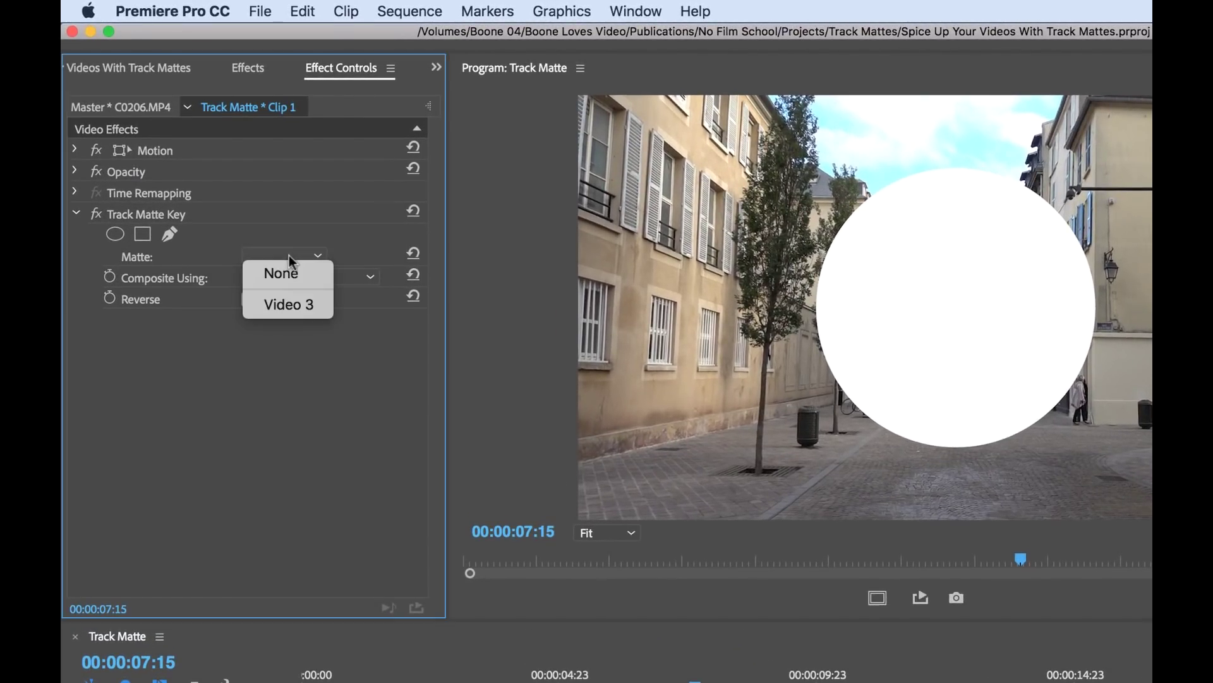
left_click(282, 304)
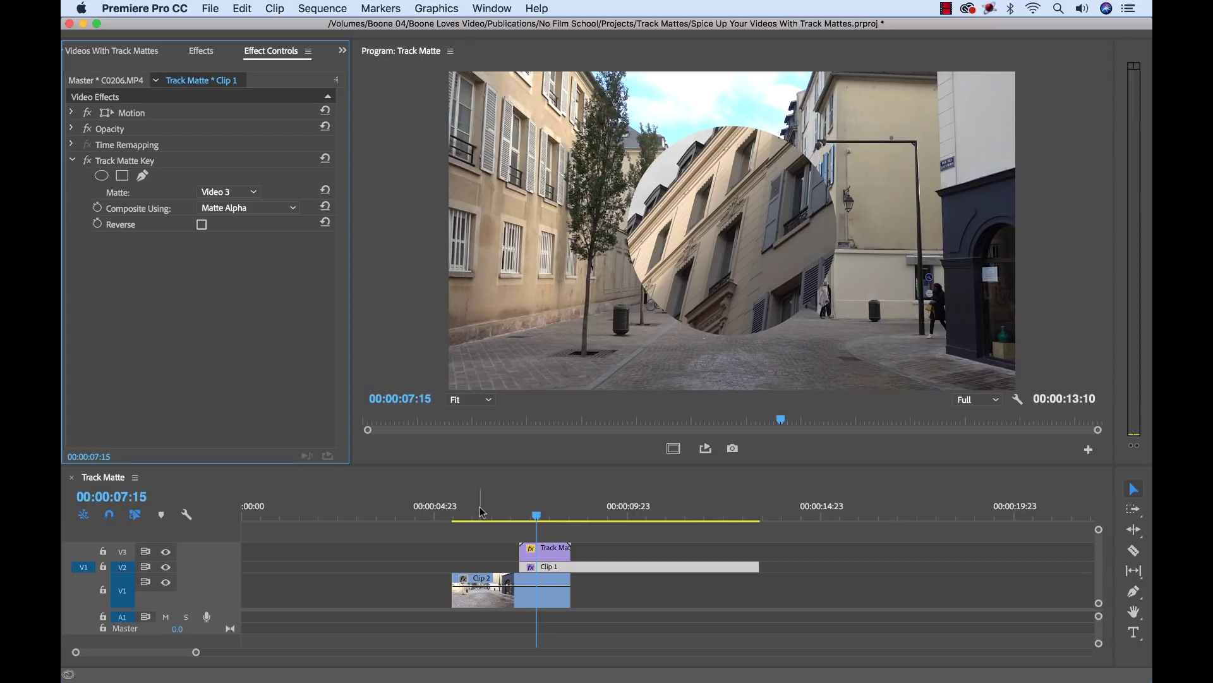
left_click(479, 512)
key("space")
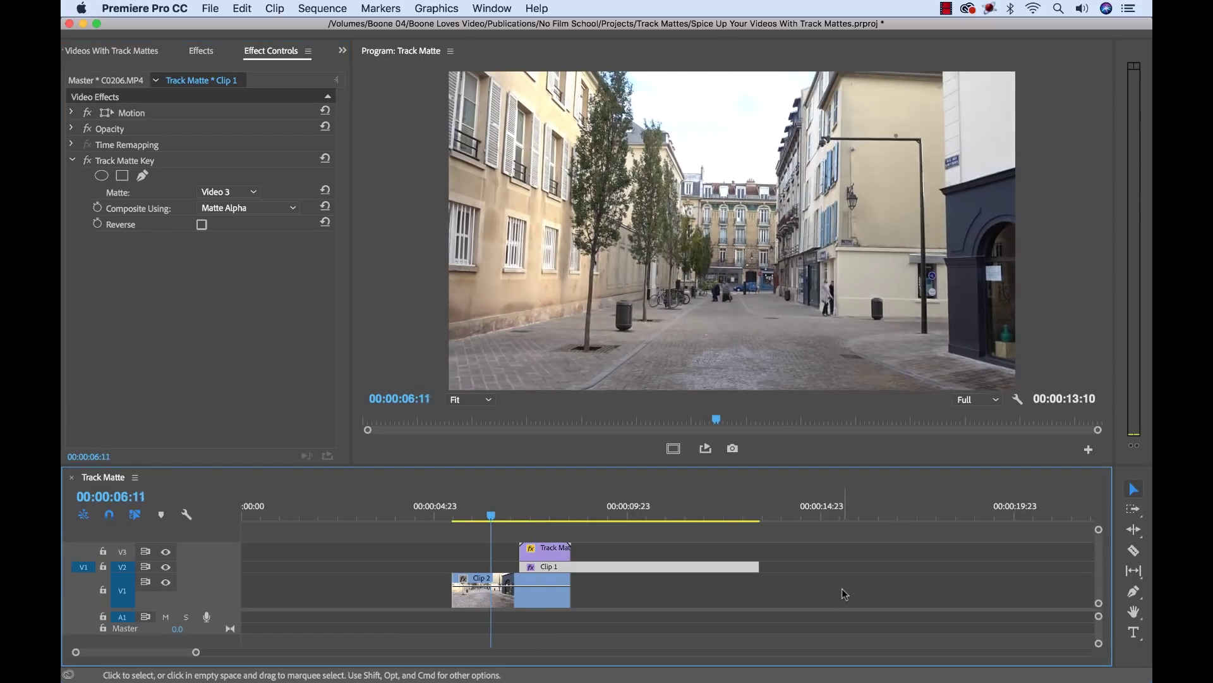